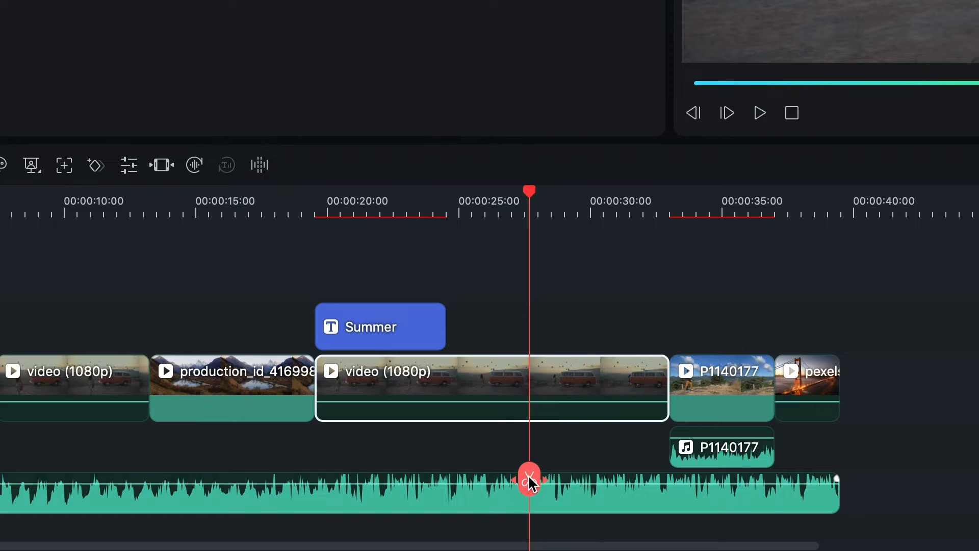
Delete the part of the video (1080p) clip after the cut at about 00:00:27:42, and undo the cut and deletion
{"action": "left_click", "coordinate": [448, 389]}
{"action": "left_click", "coordinate": [574, 388]}
{"action": "left_click", "coordinate": [475, 389]}
{"action": "left_click", "coordinate": [569, 390]}
{"action": "key", "text": "Delete"}
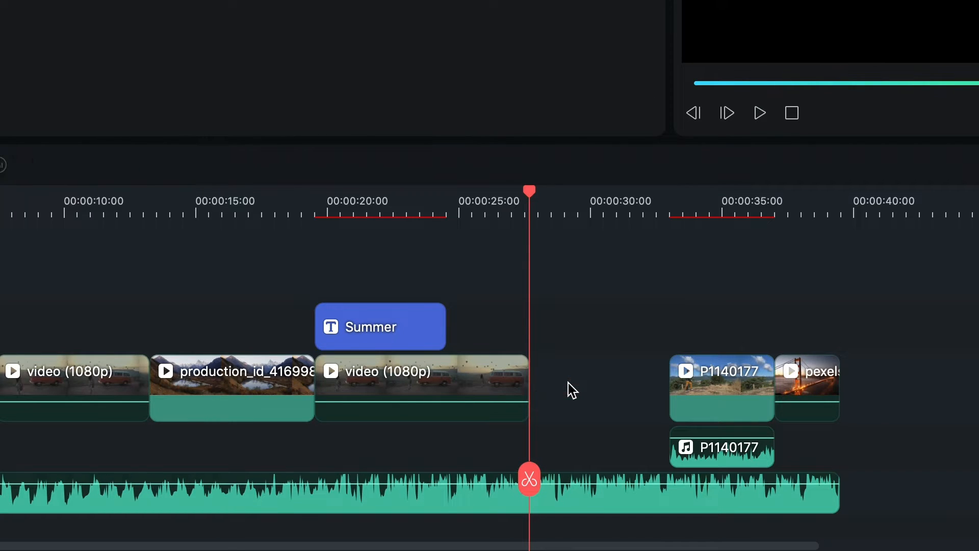
{"action": "key", "text": "ctrl+z"}
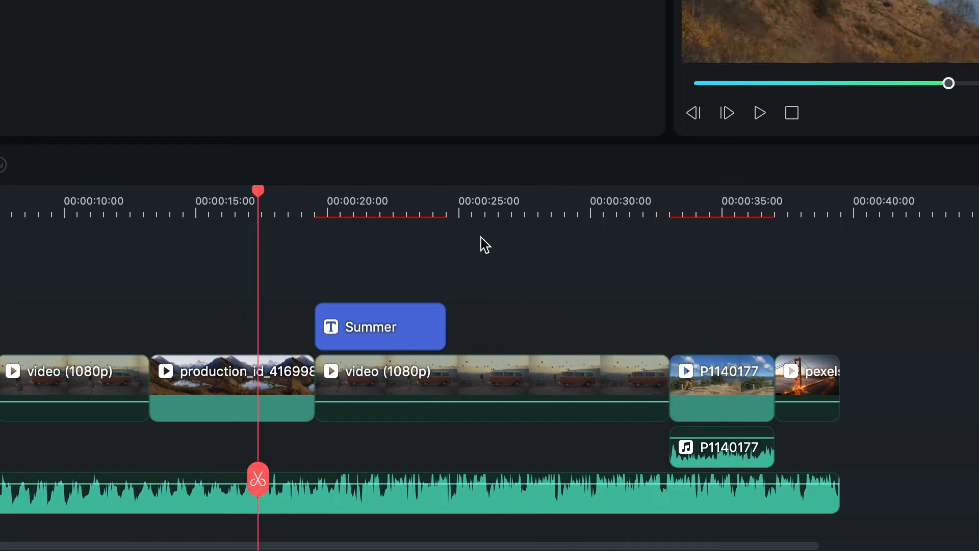
Split the video (1080p) clip below the Summer title at 00:00:27:42, delete the part after the cut, and undo both edits
{"action": "left_click", "coordinate": [530, 202]}
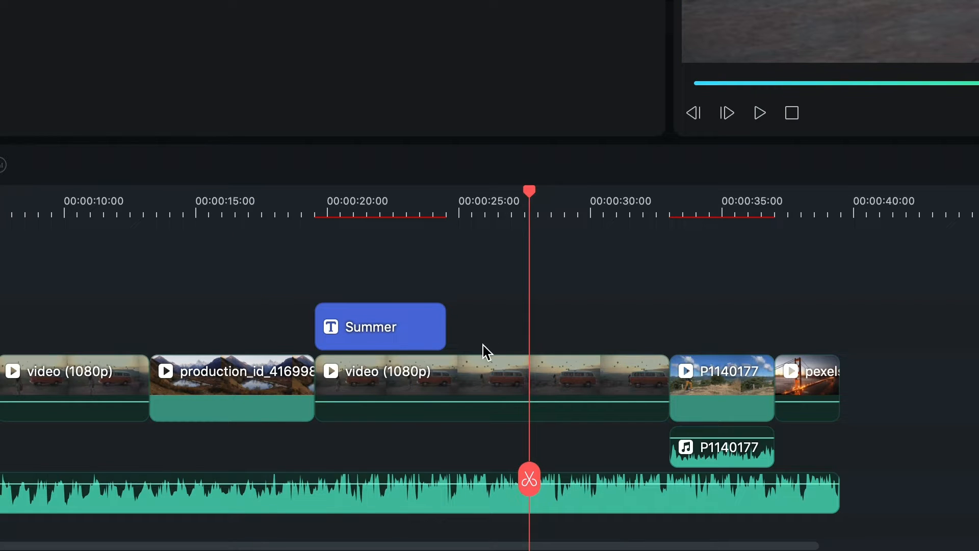
{"action": "left_click", "coordinate": [476, 370]}
{"action": "left_click", "coordinate": [529, 480]}
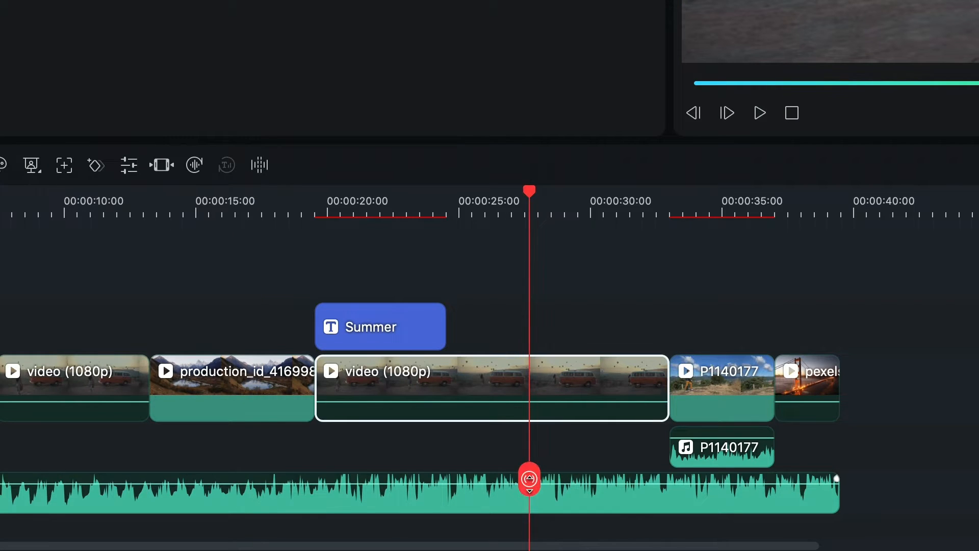
{"action": "left_click", "coordinate": [470, 383]}
{"action": "left_click", "coordinate": [579, 380]}
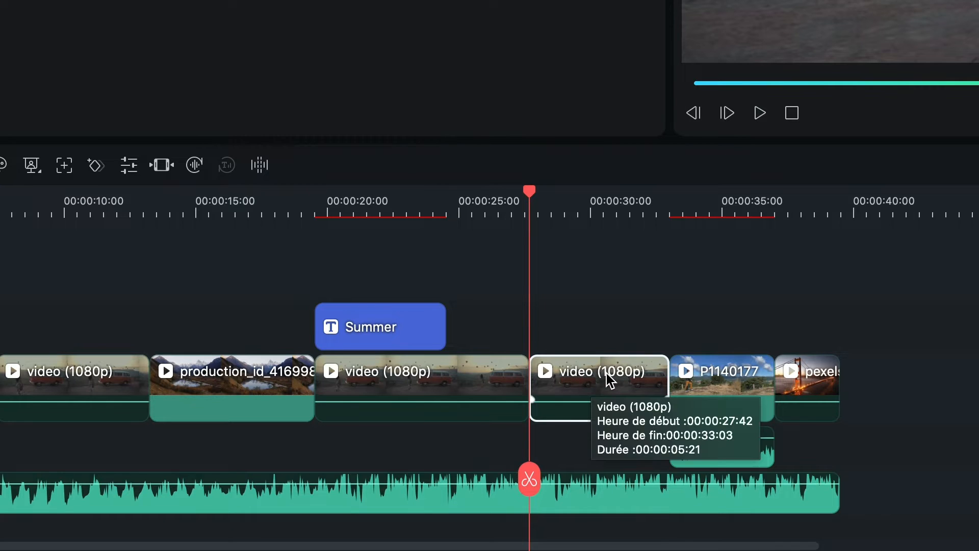
{"action": "key", "text": "Delete"}
{"action": "key", "text": "ctrl+z"}
{"action": "key", "text": "ctrl+z"}
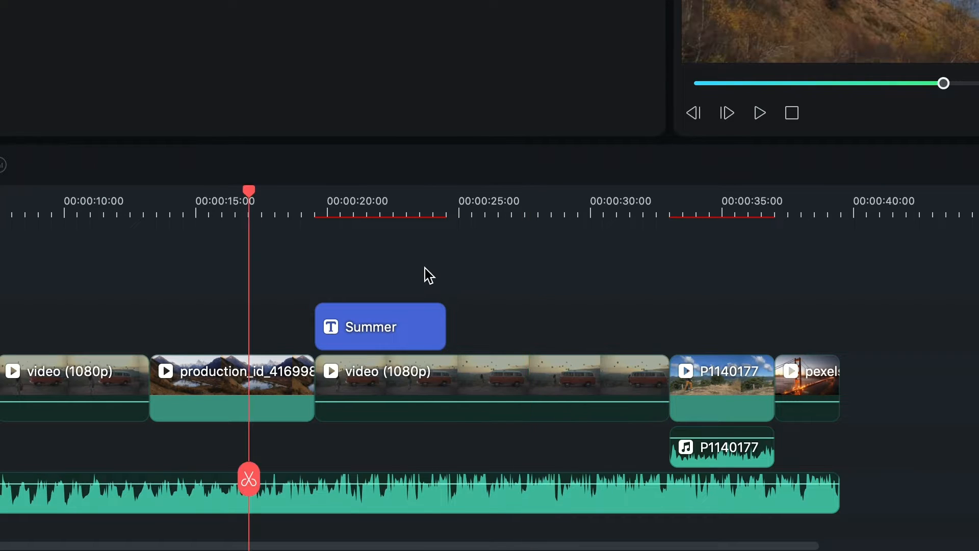
Trim the end of the video (1080p) clip back to the playhead near 00:00:27, and undo the trim
{"action": "left_click", "coordinate": [528, 202]}
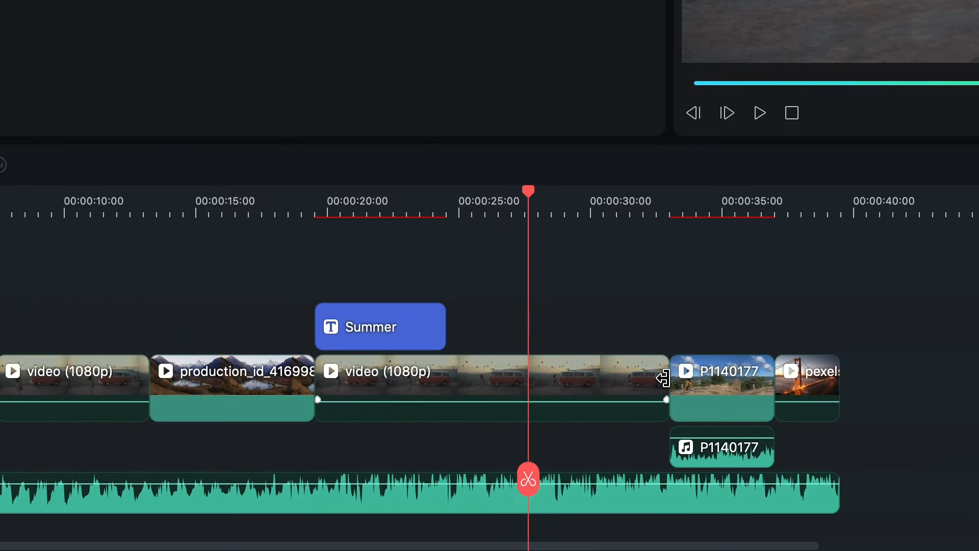
{"action": "left_click_drag", "start_coordinate": [700, 271], "coordinate": [437, 274]}
{"action": "left_click_drag", "start_coordinate": [534, 378], "coordinate": [526, 376]}
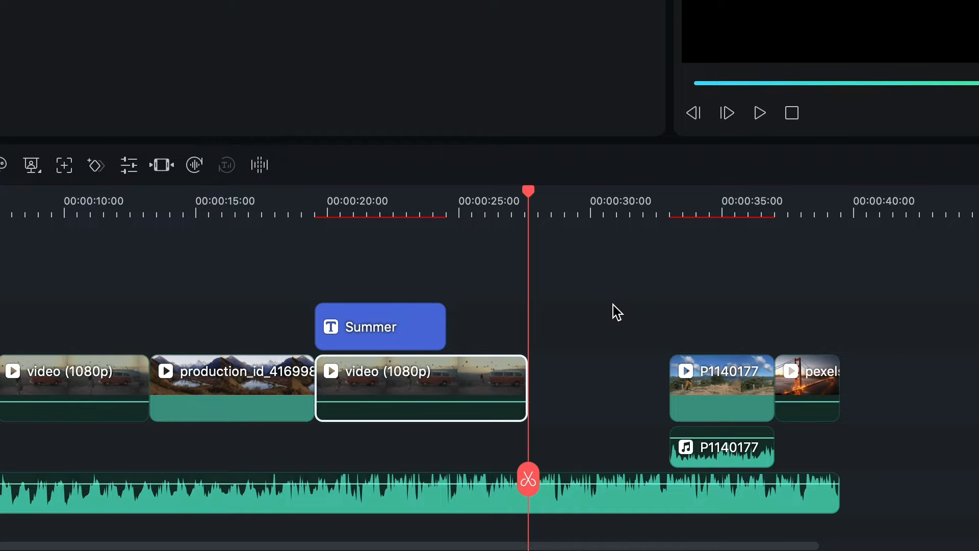
{"action": "key", "text": "ctrl+z"}
{"action": "left_click", "coordinate": [523, 209]}
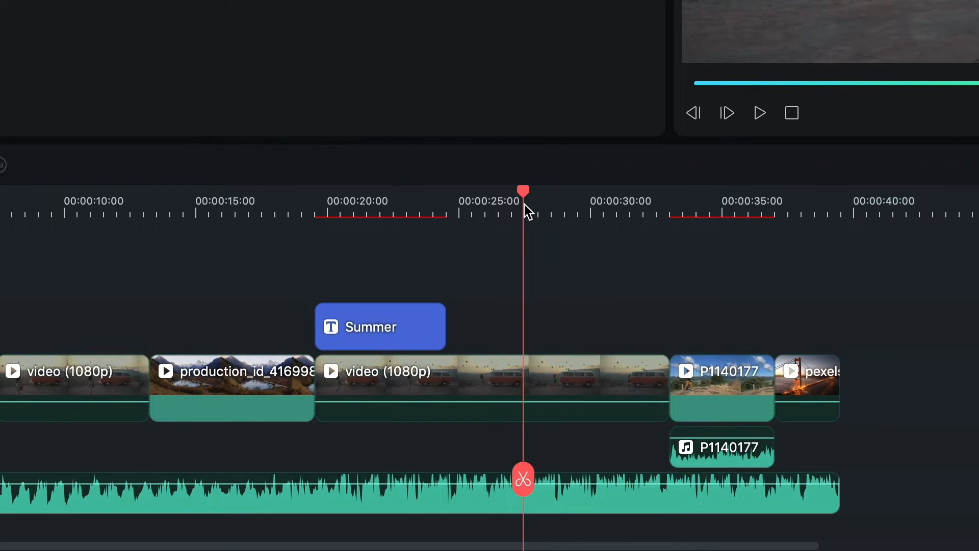
{"action": "left_click", "coordinate": [506, 479]}
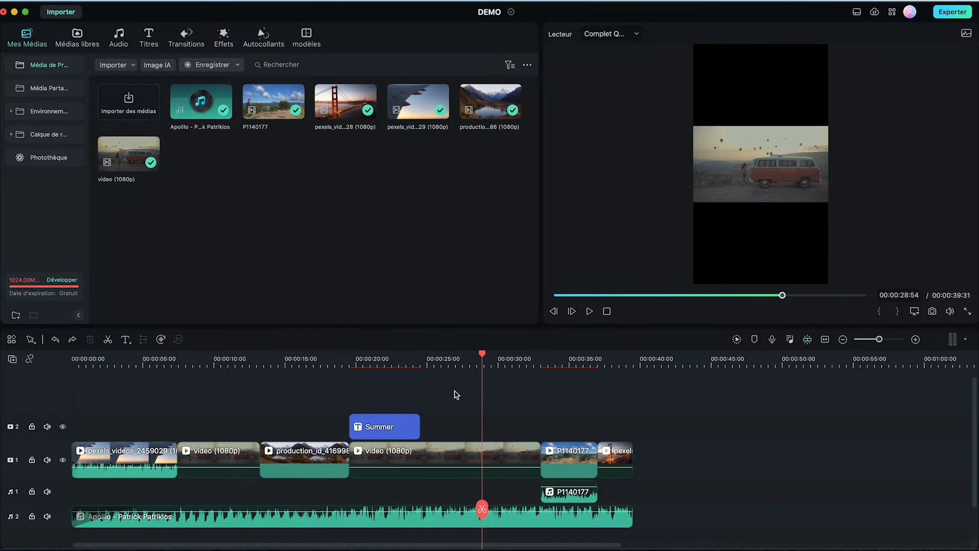
Scale the video (1080p) clip below the Summer title to 318% in X and Y, and undo the scaling
{"action": "left_click", "coordinate": [461, 451]}
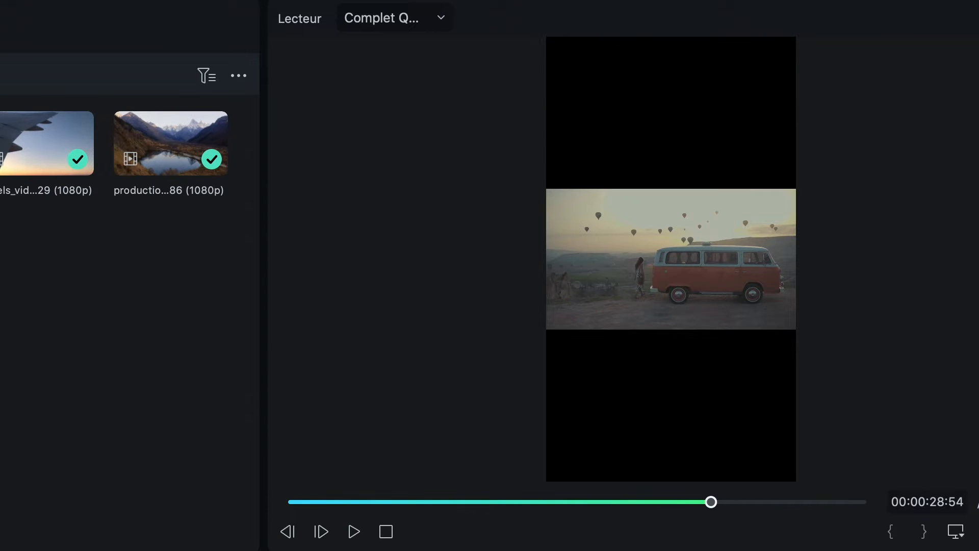
{"action": "double_click", "coordinate": [455, 460]}
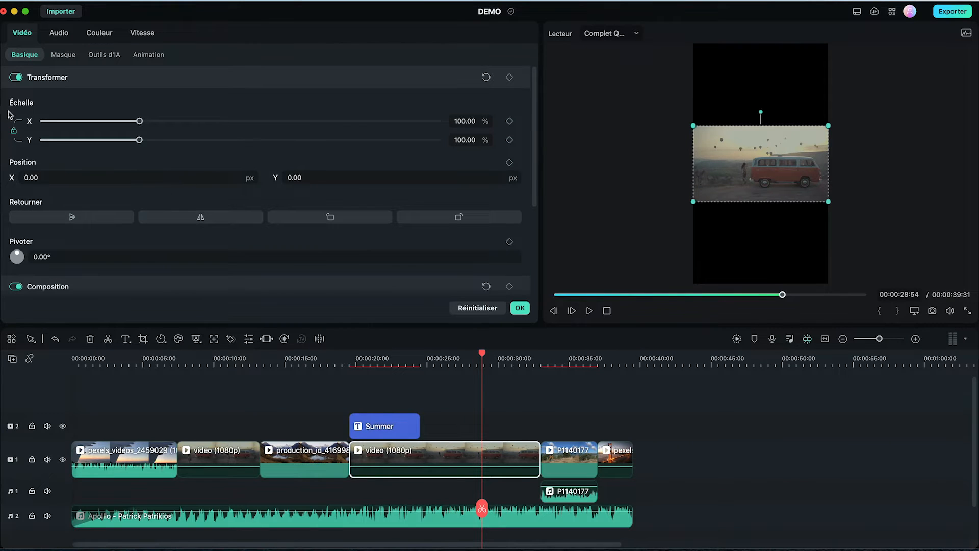
{"action": "left_click_drag", "start_coordinate": [140, 121], "coordinate": [360, 111]}
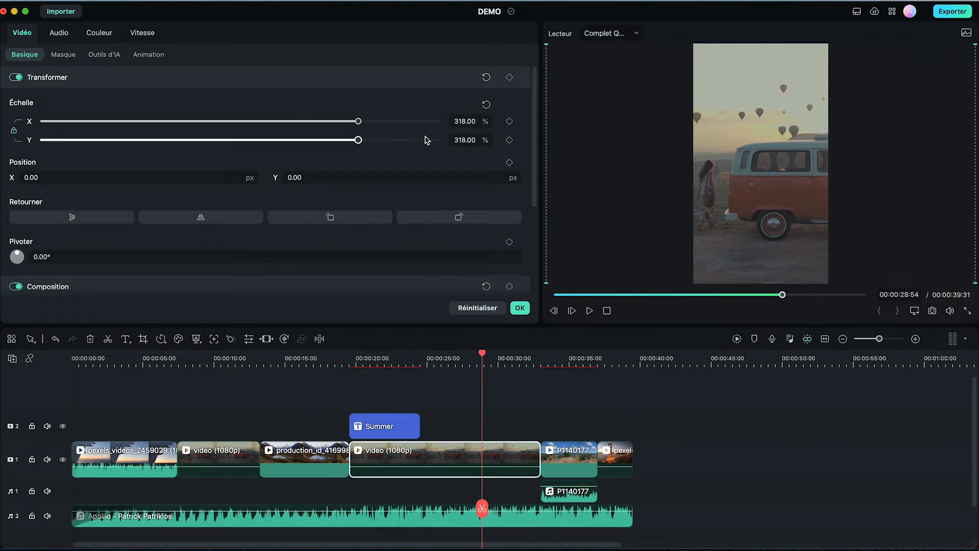
{"action": "left_click", "coordinate": [520, 308]}
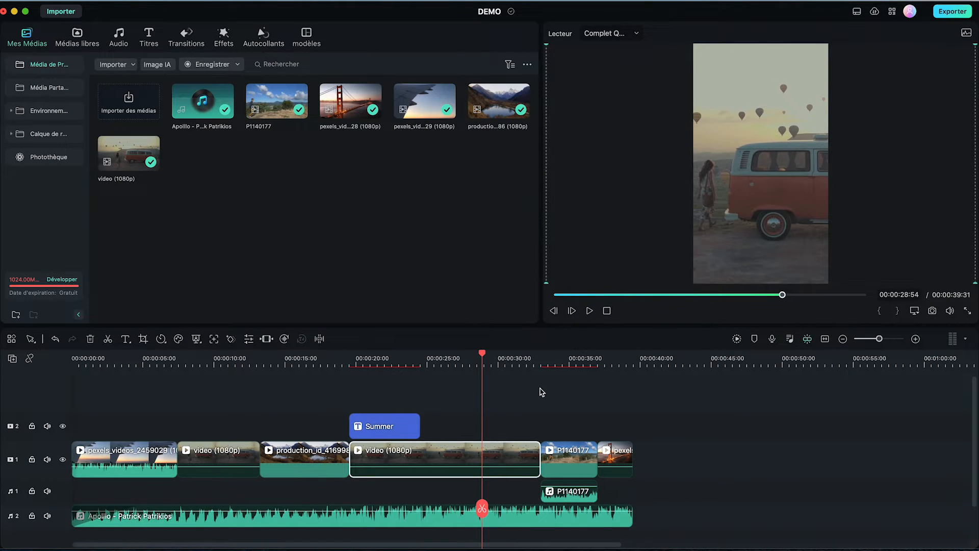
{"action": "key", "text": "super+z"}
Open the crop tool for the video (1080p) clip below the Summer title and place the 9:16 crop frame around the rear of the van
{"action": "left_click", "coordinate": [503, 401]}
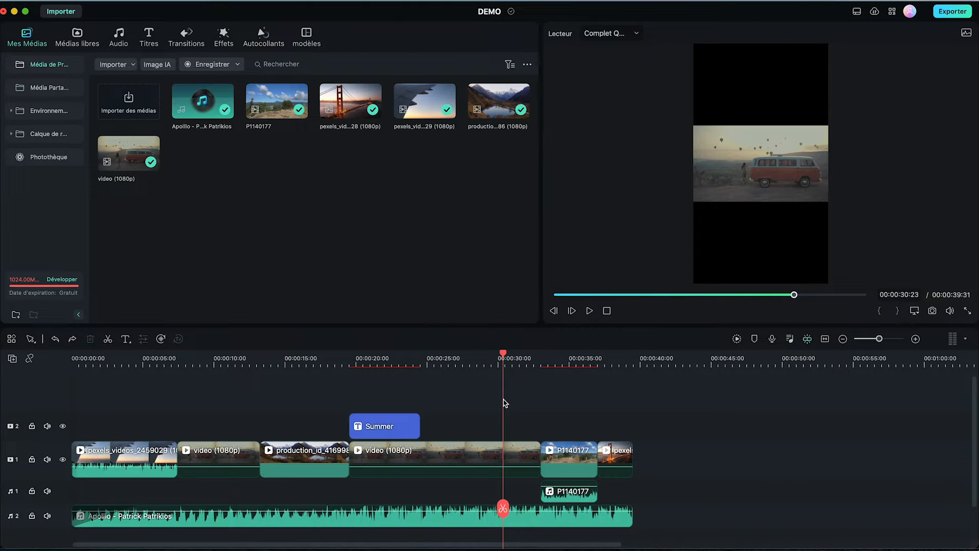
{"action": "left_click", "coordinate": [466, 461]}
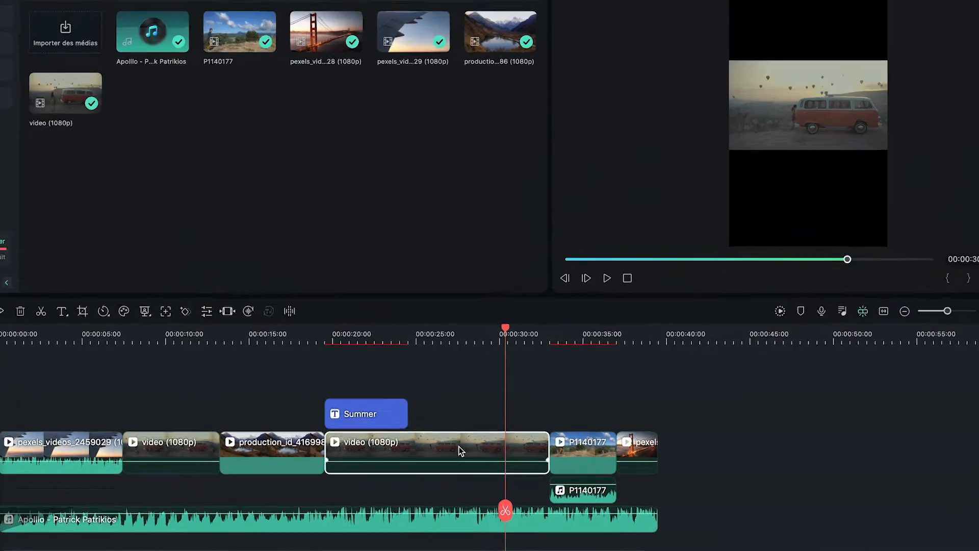
{"action": "right_click", "coordinate": [463, 455]}
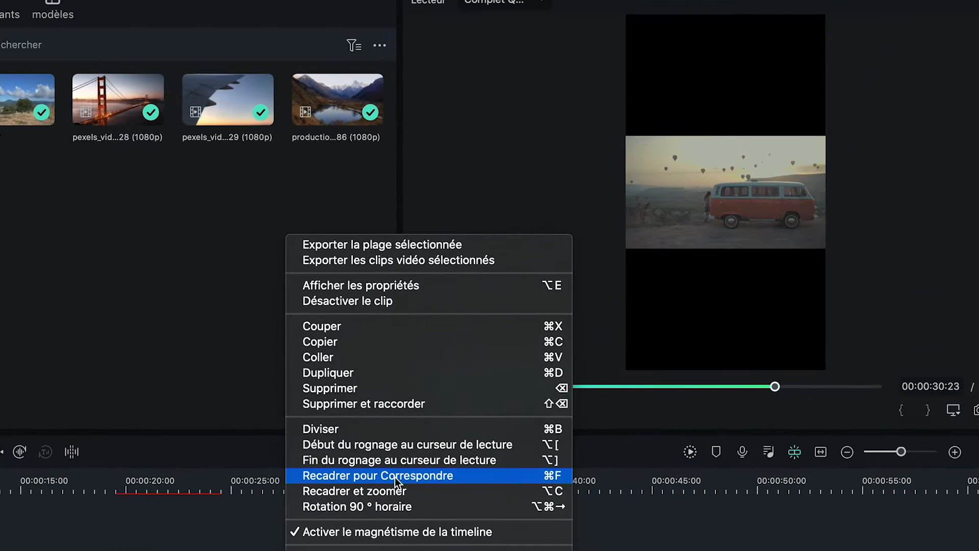
{"action": "left_click", "coordinate": [576, 286]}
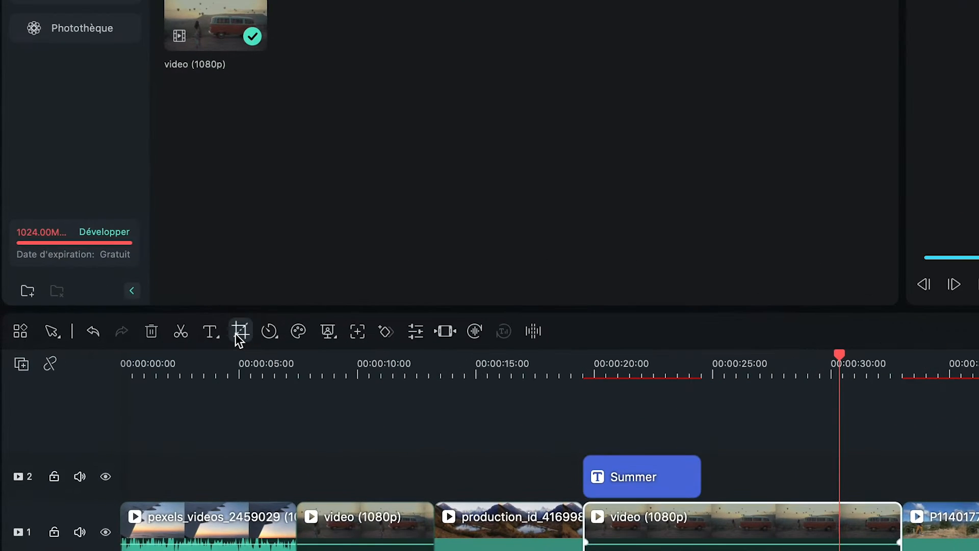
{"action": "left_click", "coordinate": [237, 333]}
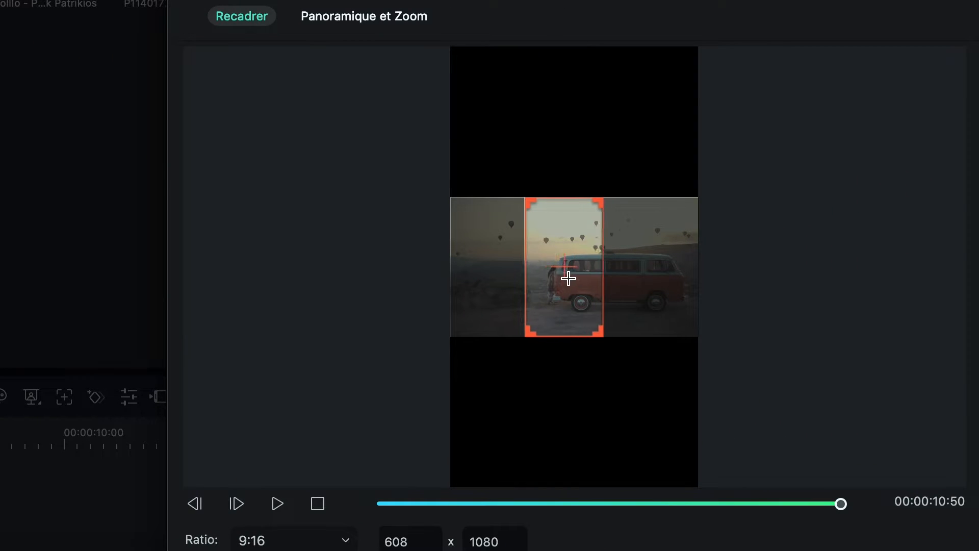
{"action": "left_click_drag", "start_coordinate": [568, 278], "coordinate": [562, 280]}
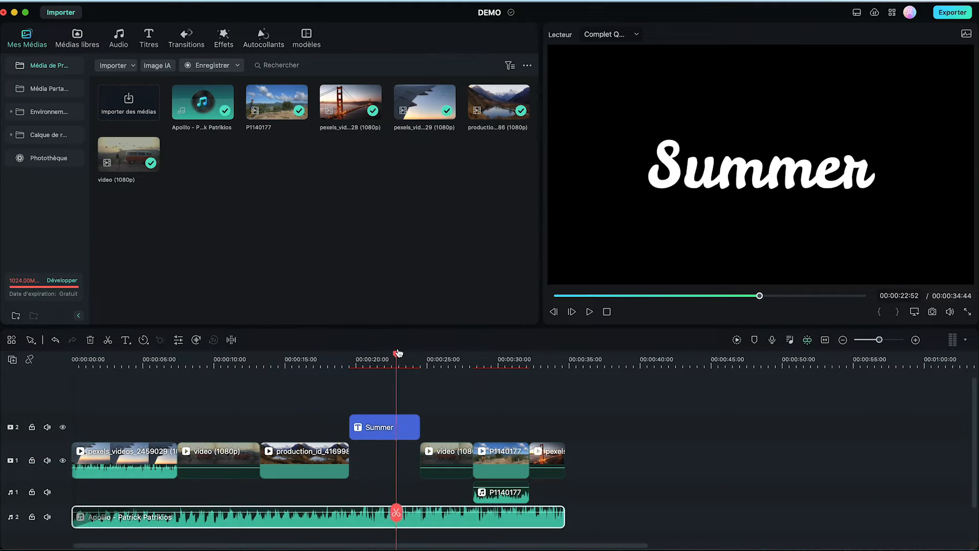
Move the video (1080p) clip after the Summer title onto video track 3 and extend its start back to about 00:00:08:56
{"action": "left_click_drag", "start_coordinate": [397, 351], "coordinate": [457, 352]}
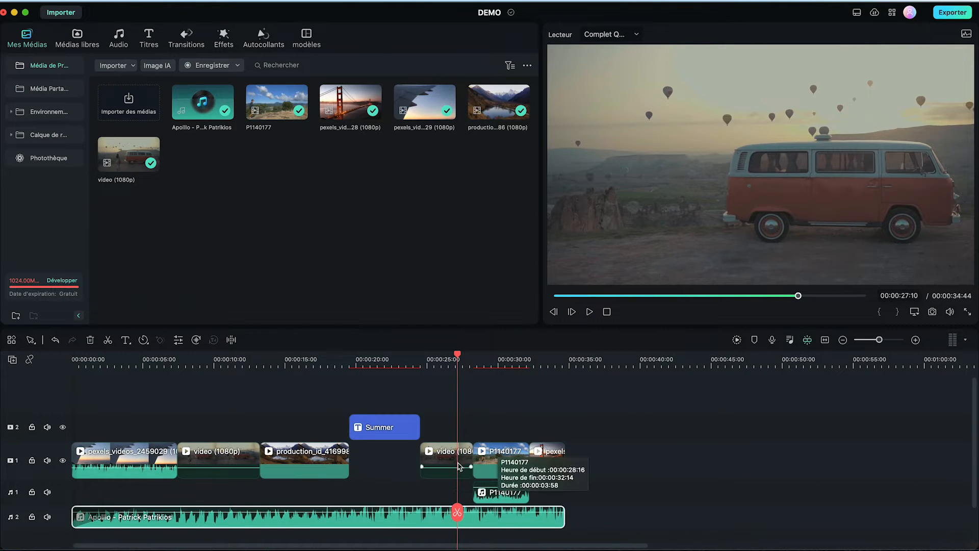
{"action": "left_click", "coordinate": [441, 461]}
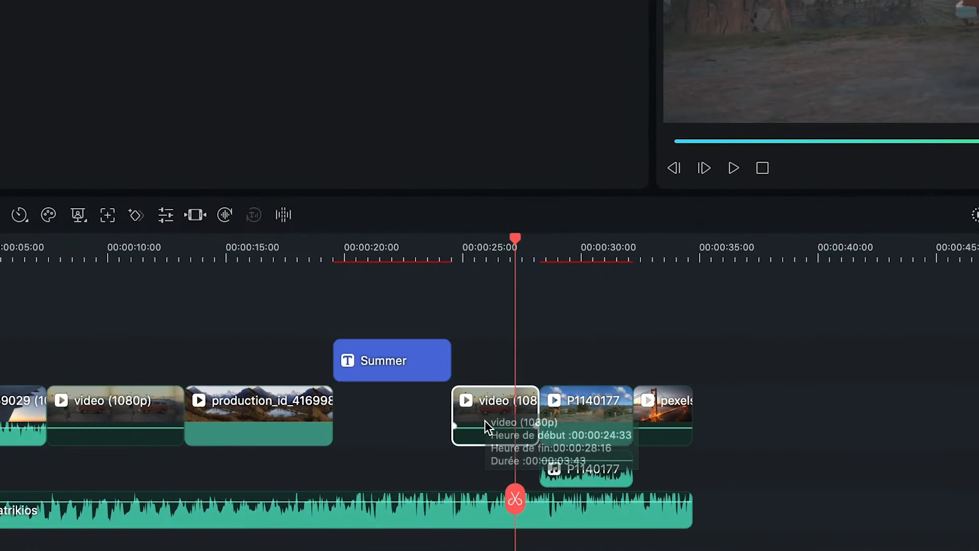
{"action": "left_click_drag", "start_coordinate": [440, 463], "coordinate": [430, 390]}
{"action": "left_click_drag", "start_coordinate": [454, 301], "coordinate": [84, 304]}
{"action": "left_click", "coordinate": [112, 246]}
{"action": "left_click_drag", "start_coordinate": [113, 246], "coordinate": [215, 246]}
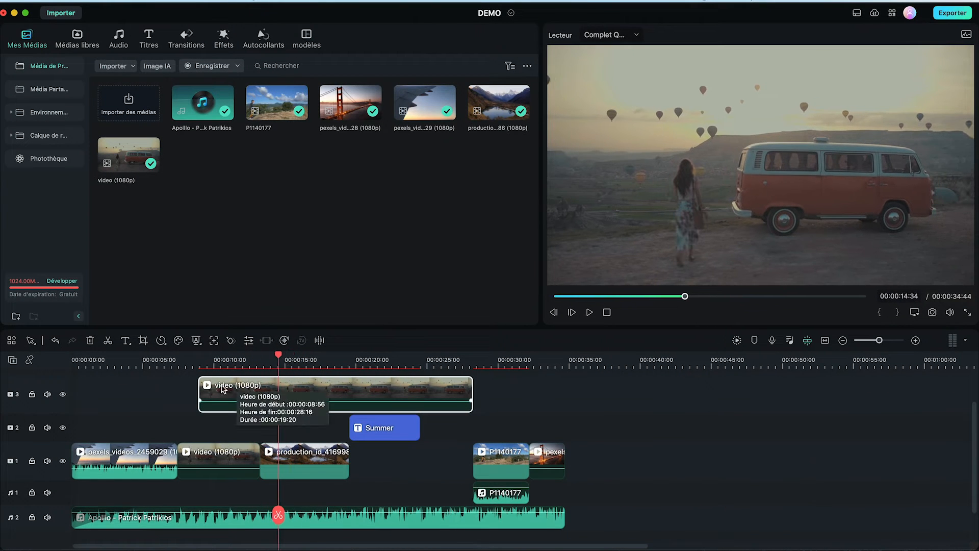
Return the track 3 clip's start to the end of the Summer title and extend its end to about 00:00:40:00
{"action": "left_click_drag", "start_coordinate": [200, 391], "coordinate": [254, 397]}
{"action": "left_click_drag", "start_coordinate": [331, 391], "coordinate": [496, 390]}
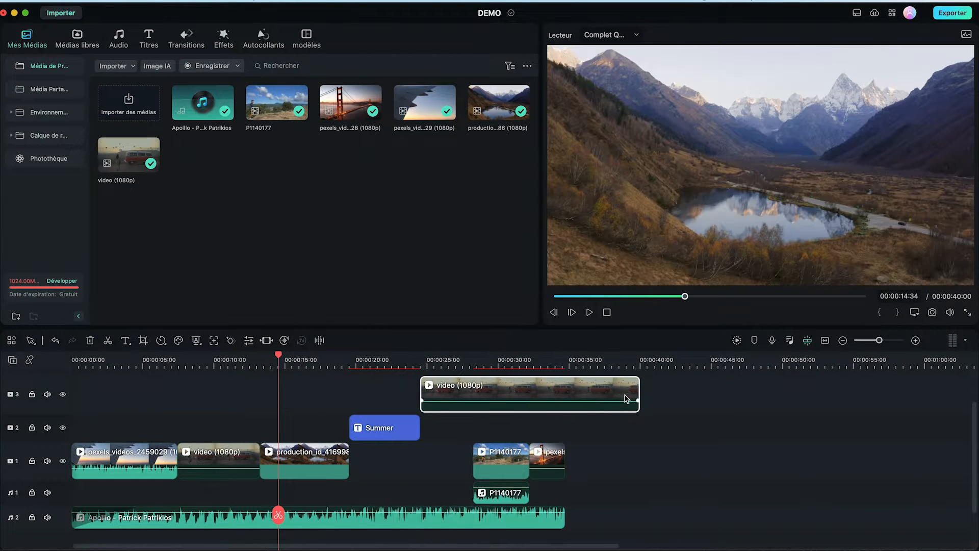
{"action": "left_click_drag", "start_coordinate": [640, 389], "coordinate": [462, 480]}
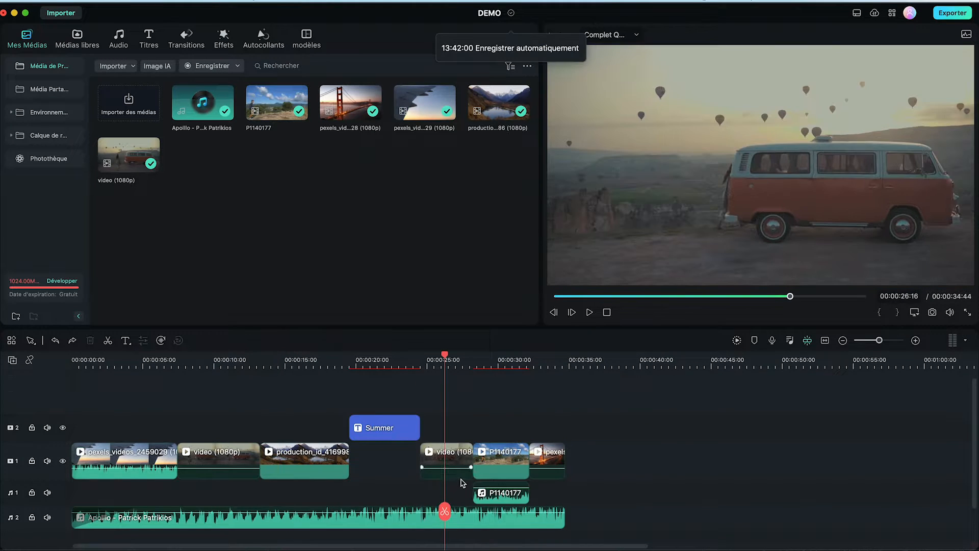
Open Edition Diapo for the video (1080p) clip after the Summer title, accept the framed section and play the timeline
{"action": "left_click", "coordinate": [452, 468]}
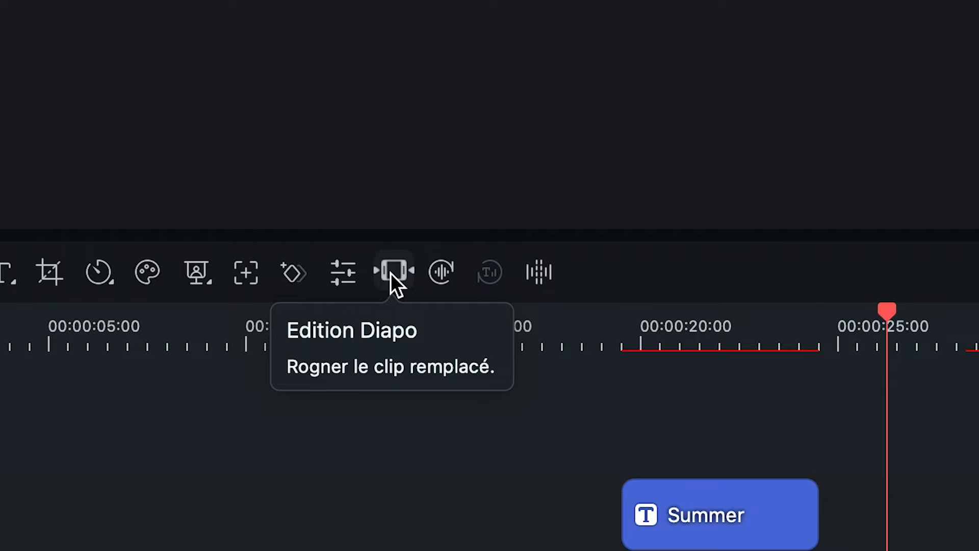
{"action": "left_click", "coordinate": [392, 272]}
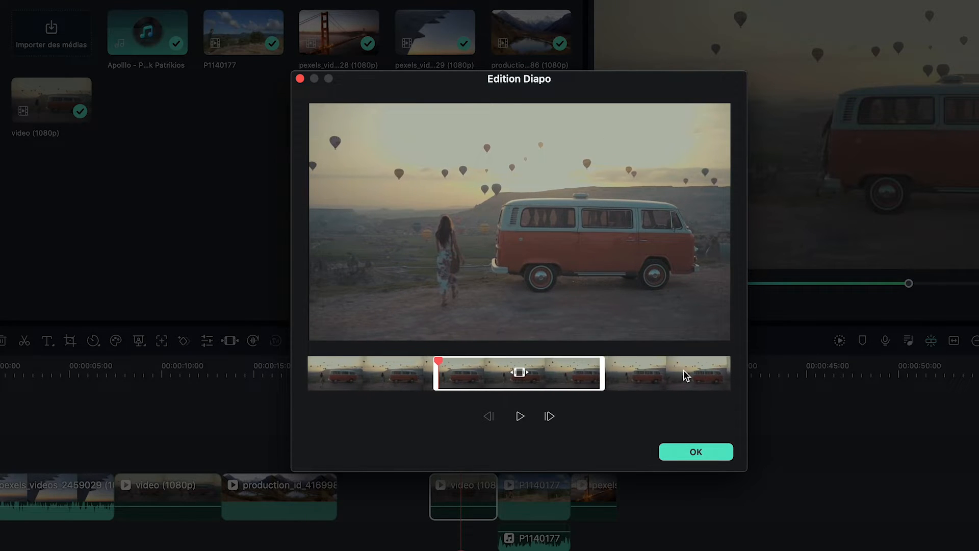
{"action": "left_click", "coordinate": [694, 453]}
{"action": "key", "text": "space"}
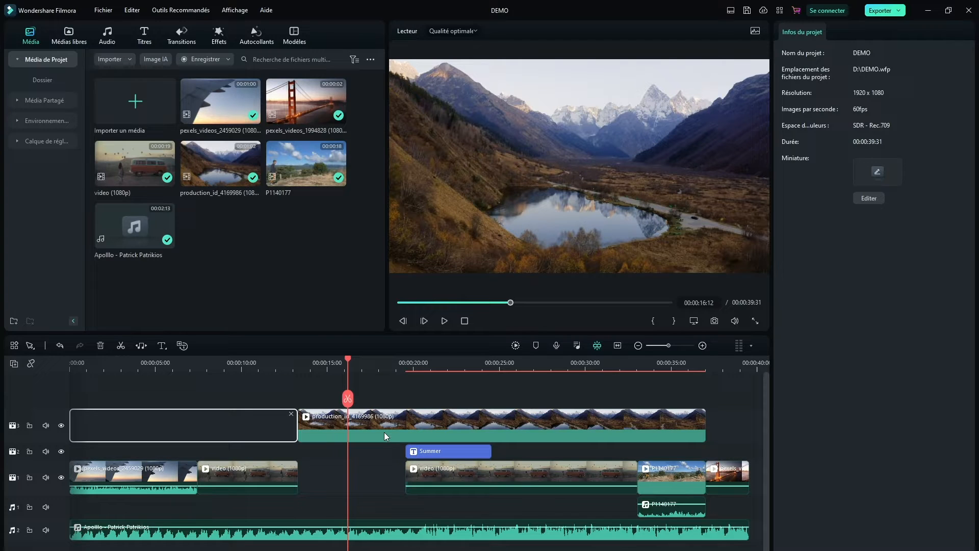
Review the production_id_4169986 clip on video track 3 and set its uniform speed to 4.56
{"action": "left_click", "coordinate": [384, 434]}
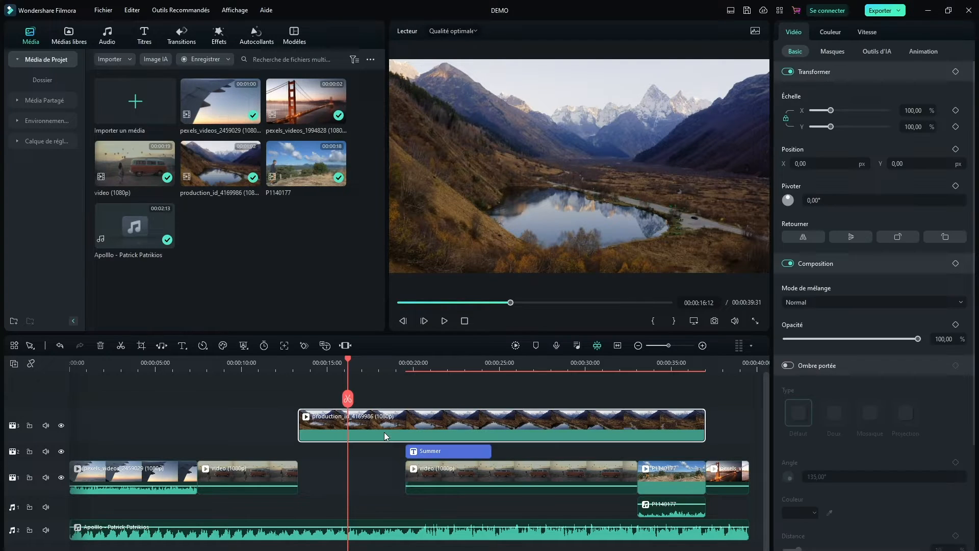
{"action": "left_click_drag", "start_coordinate": [347, 356], "coordinate": [662, 360]}
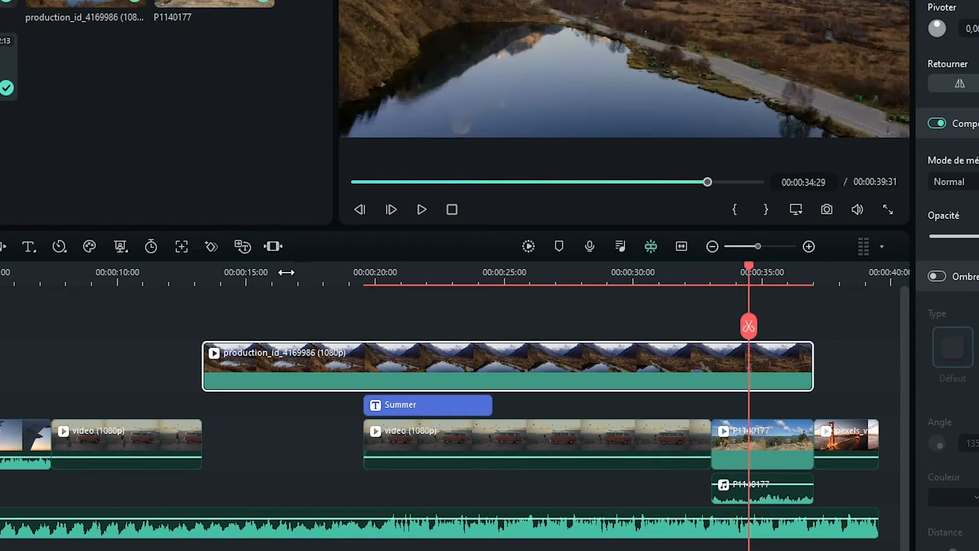
{"action": "left_click", "coordinate": [286, 272]}
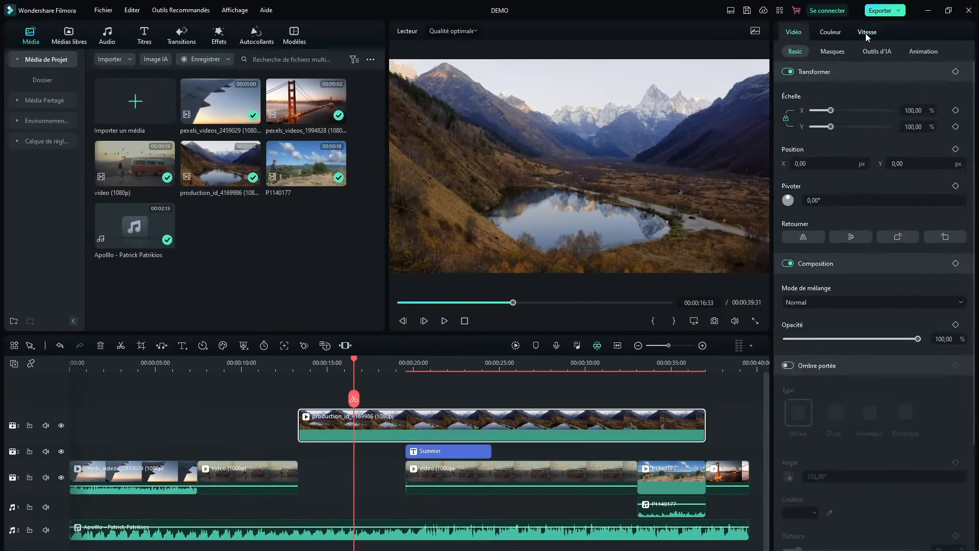
{"action": "left_click", "coordinate": [866, 32]}
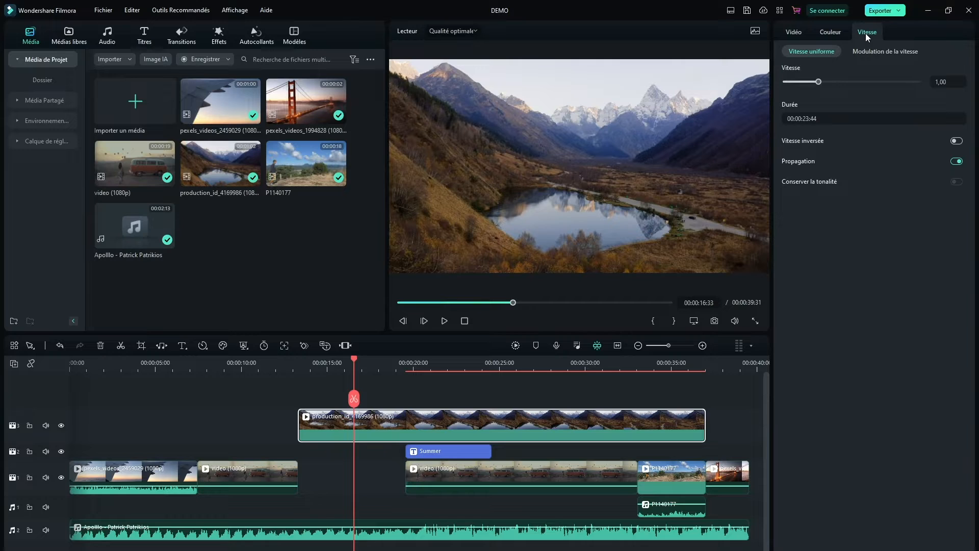
{"action": "left_click_drag", "start_coordinate": [818, 82], "coordinate": [864, 85]}
{"action": "left_click", "coordinate": [703, 346]}
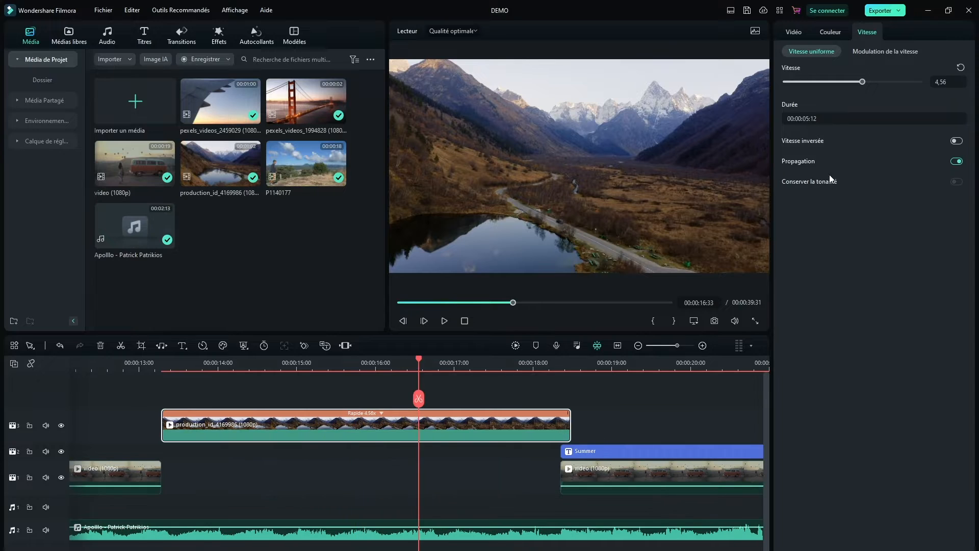
Reset the production_id_4169986 clip's speed, then speed-stretch its end to the start of the Summer title, reaching 4.68x
{"action": "left_click", "coordinate": [961, 68]}
{"action": "key", "text": "shift+z"}
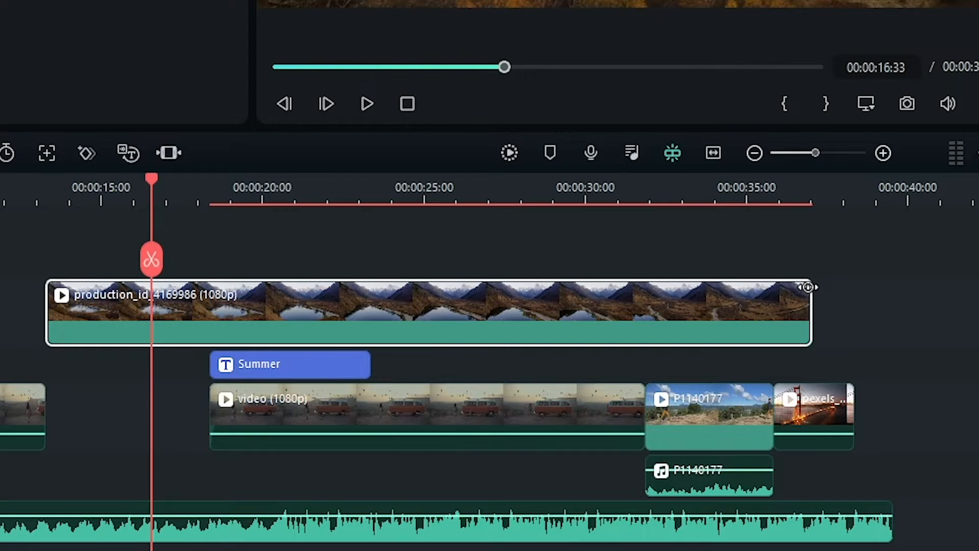
{"action": "left_click_drag", "start_coordinate": [808, 287], "coordinate": [217, 302]}
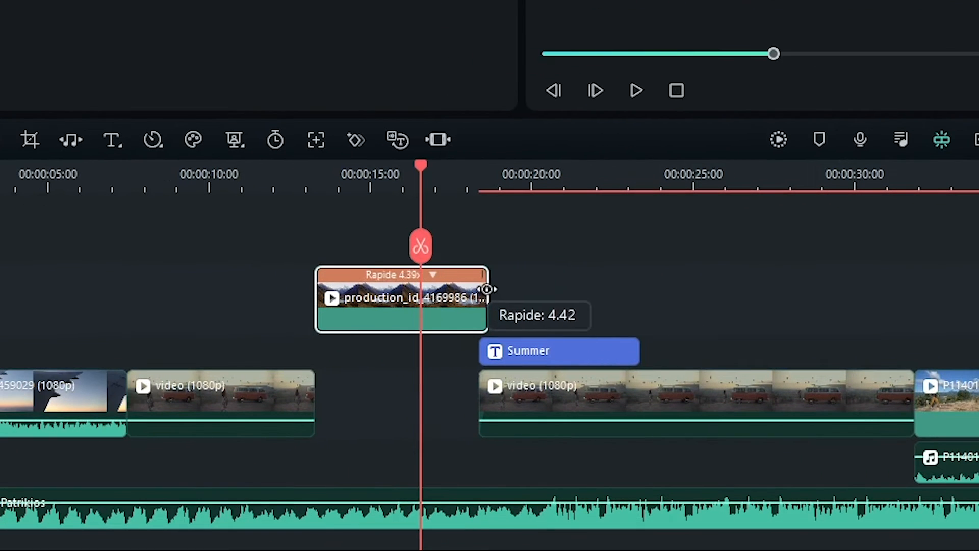
{"action": "mouse_move", "coordinate": [487, 290]}
{"action": "left_mouse_down"}
{"action": "mouse_move", "coordinate": [465, 291]}
{"action": "mouse_move", "coordinate": [479, 294]}
{"action": "left_mouse_up"}
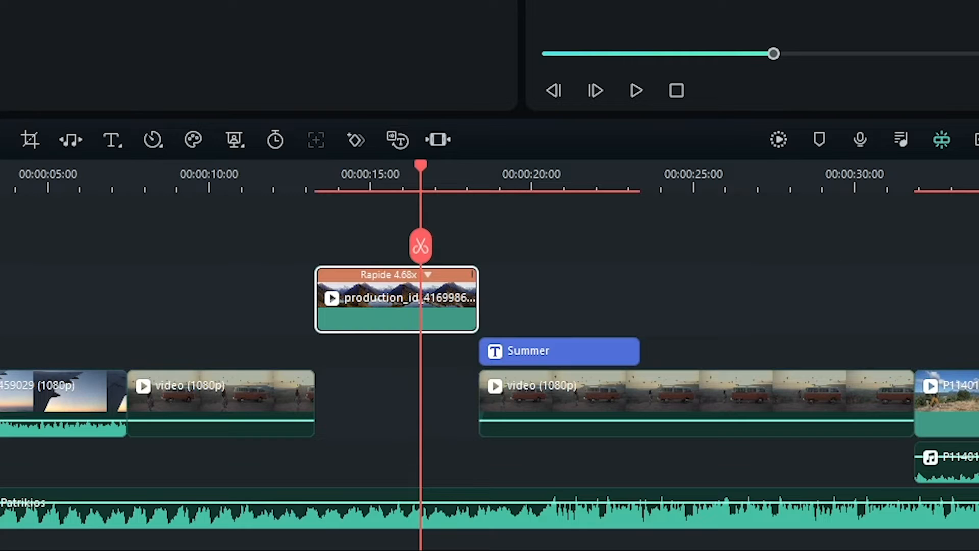
Move the sped-up production_id_4169986 clip from video track 3 into the gap before the Summer title on video track 1
{"action": "left_click", "coordinate": [702, 345]}
{"action": "left_click_drag", "start_coordinate": [475, 299], "coordinate": [372, 469]}
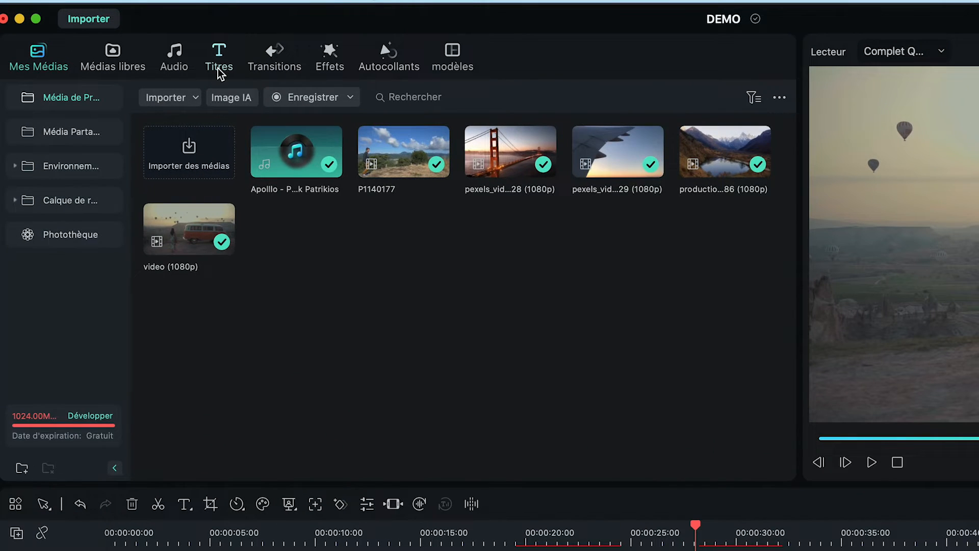
Browse the included titles in the Titres library and add Default Title to the favourites
{"action": "left_click", "coordinate": [201, 59]}
{"action": "left_click", "coordinate": [252, 57]}
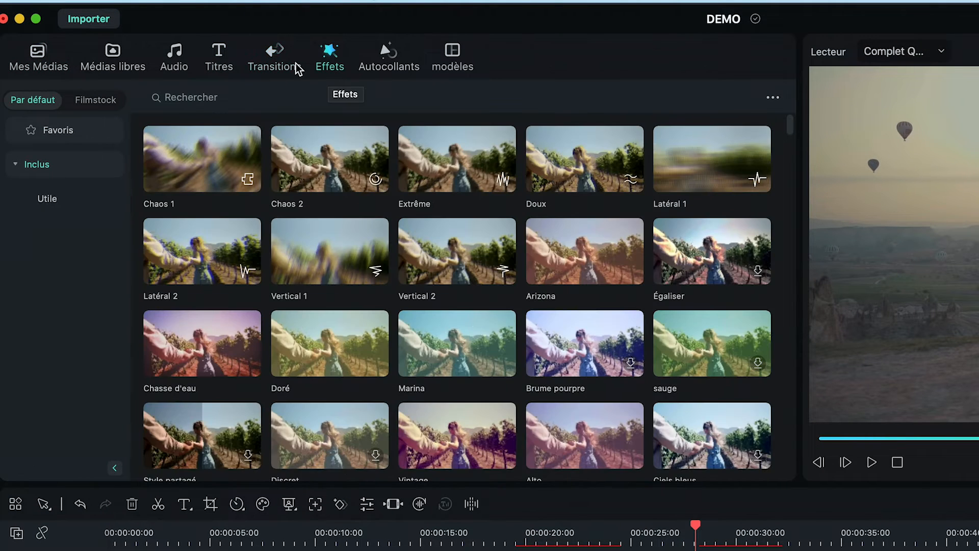
{"action": "left_click", "coordinate": [219, 58]}
{"action": "scroll", "coordinate": [374, 224], "scroll_direction": "down", "scroll_amount": 5}
{"action": "scroll", "coordinate": [375, 224], "scroll_direction": "down", "scroll_amount": 4}
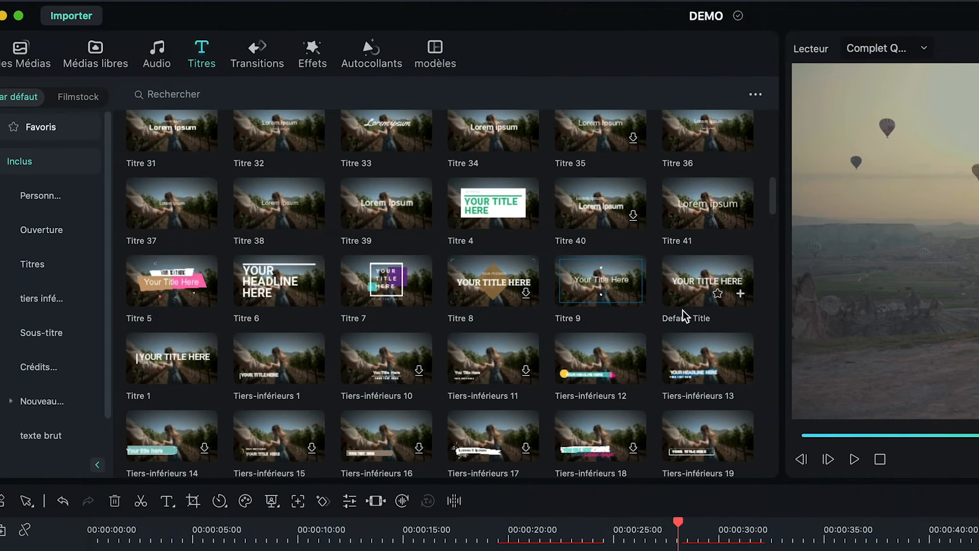
{"action": "scroll", "coordinate": [623, 287], "scroll_direction": "up", "scroll_amount": 3}
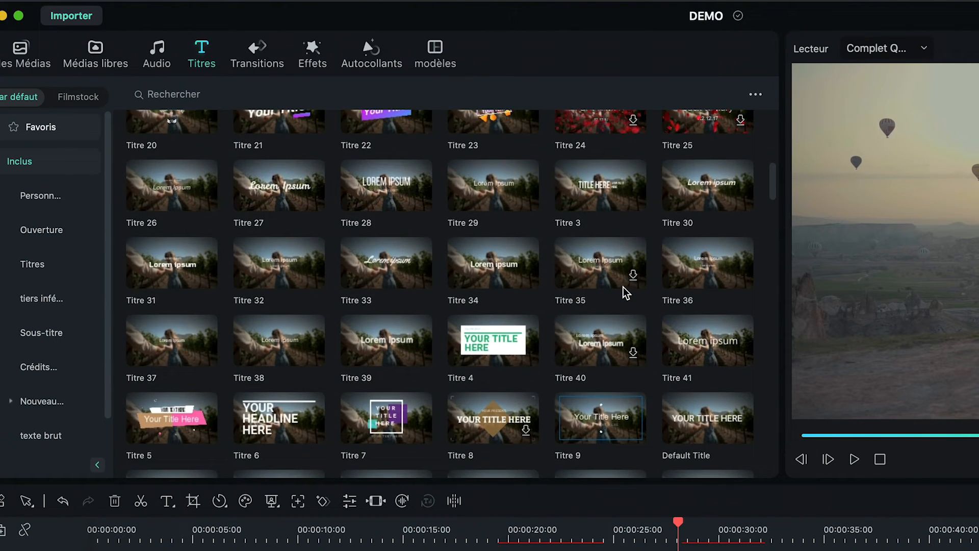
{"action": "scroll", "coordinate": [623, 286], "scroll_direction": "down", "scroll_amount": 3}
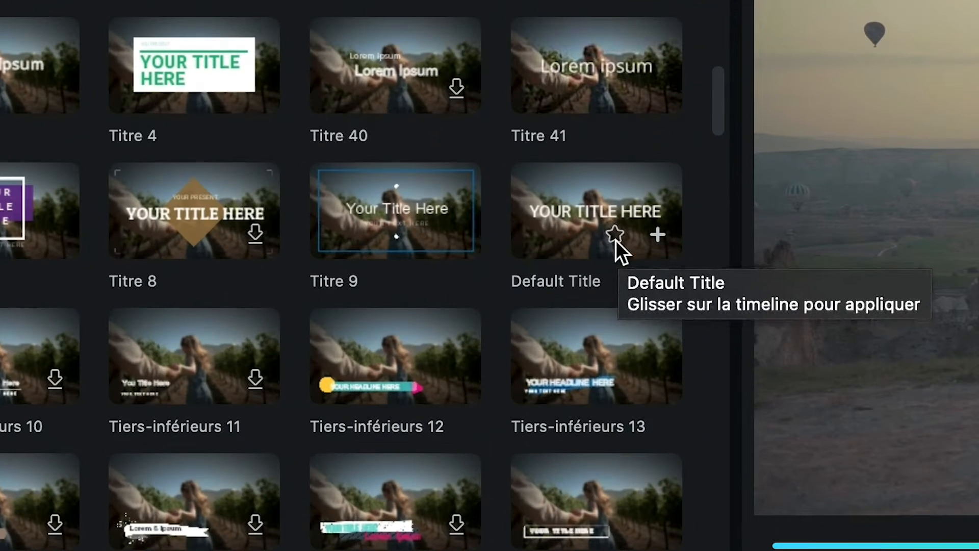
{"action": "left_click", "coordinate": [717, 270]}
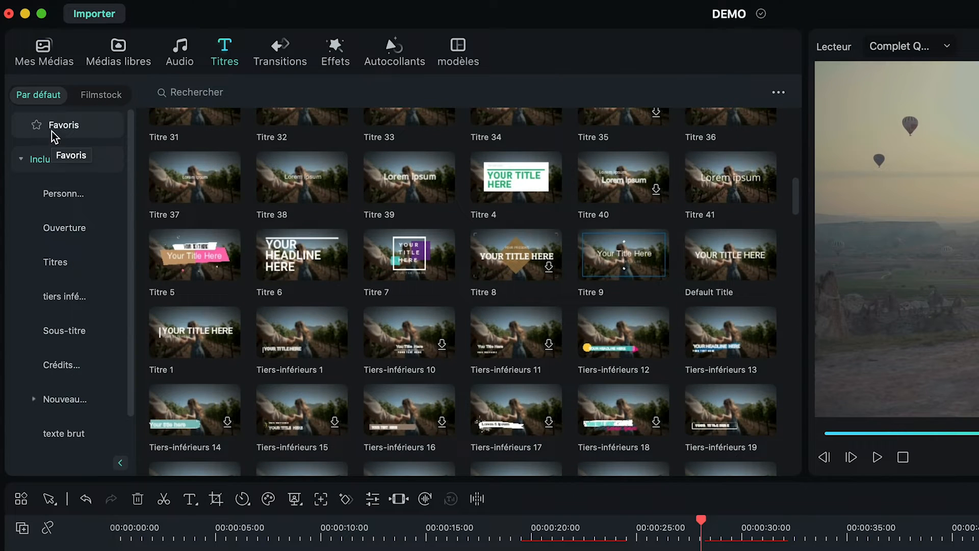
Open the favourite titles and select Default Title
{"action": "left_click", "coordinate": [72, 131]}
{"action": "mouse_move", "coordinate": [302, 191]}
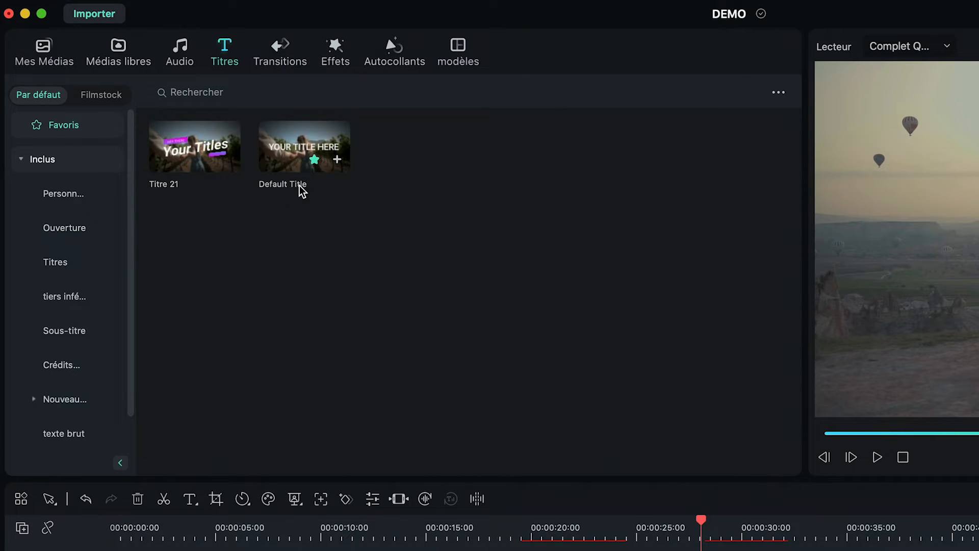
{"action": "left_click", "coordinate": [290, 147]}
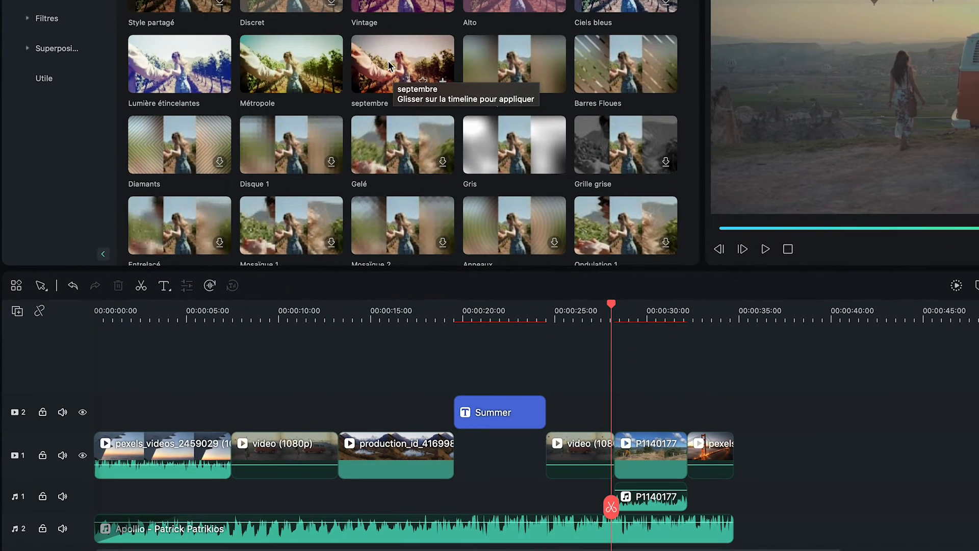
Try applying the septembre effect directly to the P1140177 clip and the final pexels clip
{"action": "left_click_drag", "start_coordinate": [387, 60], "coordinate": [631, 450]}
{"action": "left_click_drag", "start_coordinate": [419, 76], "coordinate": [700, 446]}
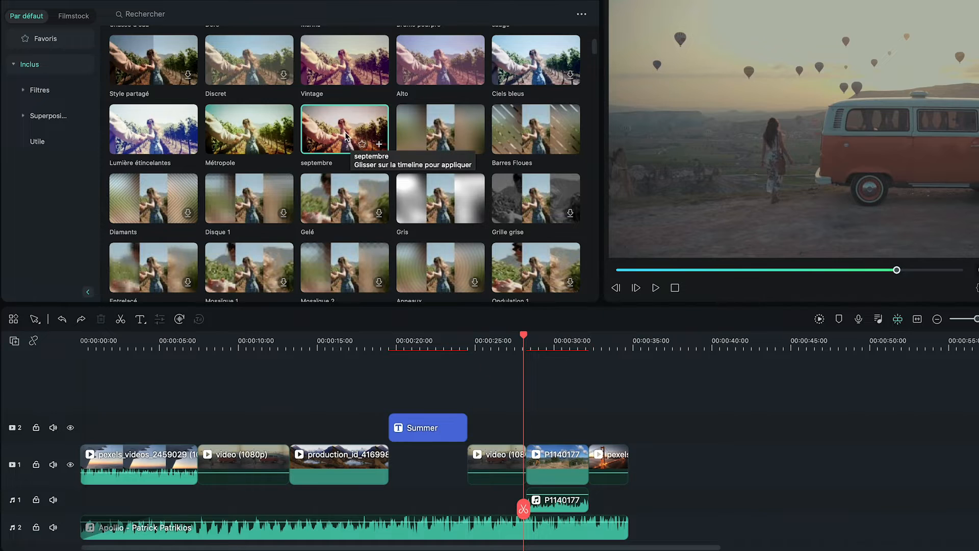
Place the septembre effect at the start of video track 3, extend it to the project's end and preview it at several points
{"action": "left_click_drag", "start_coordinate": [341, 127], "coordinate": [86, 405]}
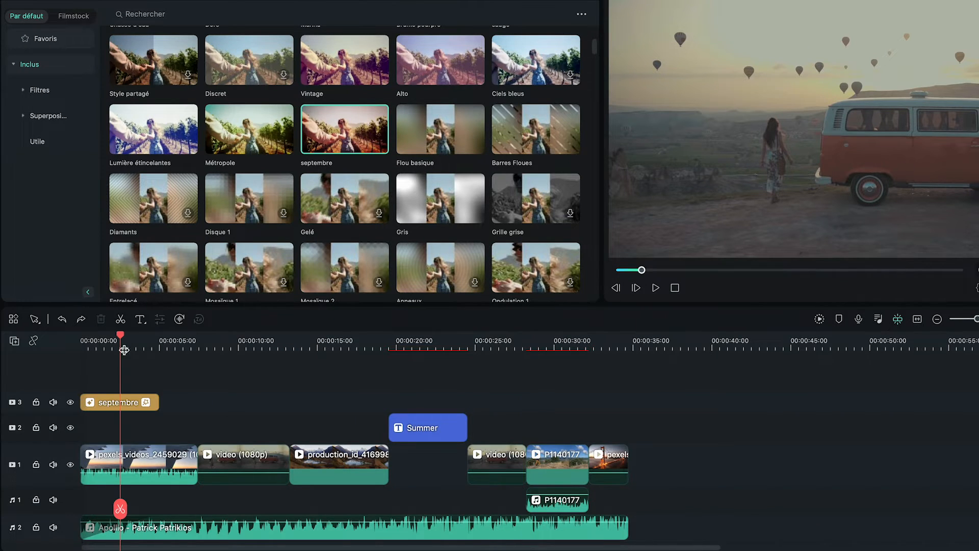
{"action": "left_click_drag", "start_coordinate": [159, 400], "coordinate": [629, 393]}
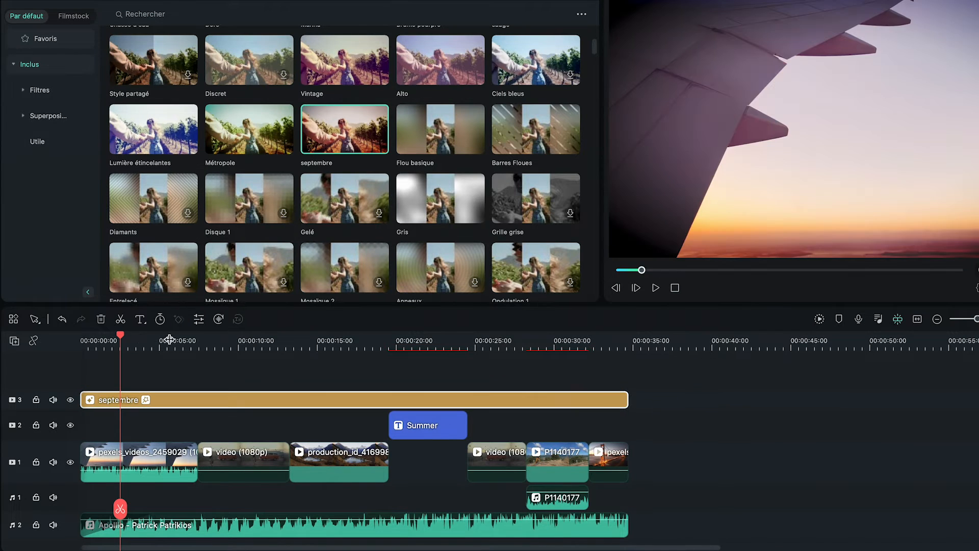
{"action": "left_click_drag", "start_coordinate": [122, 339], "coordinate": [348, 345]}
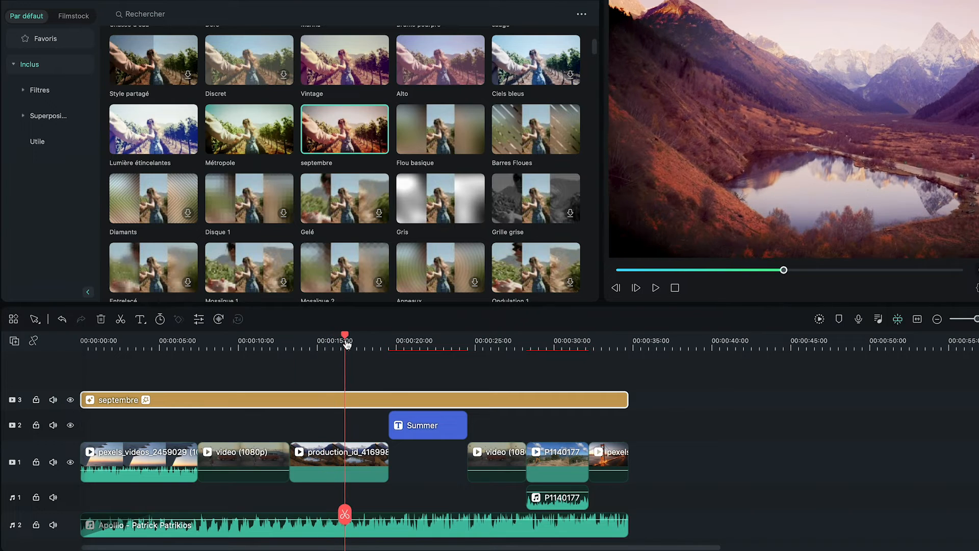
{"action": "left_click", "coordinate": [433, 341]}
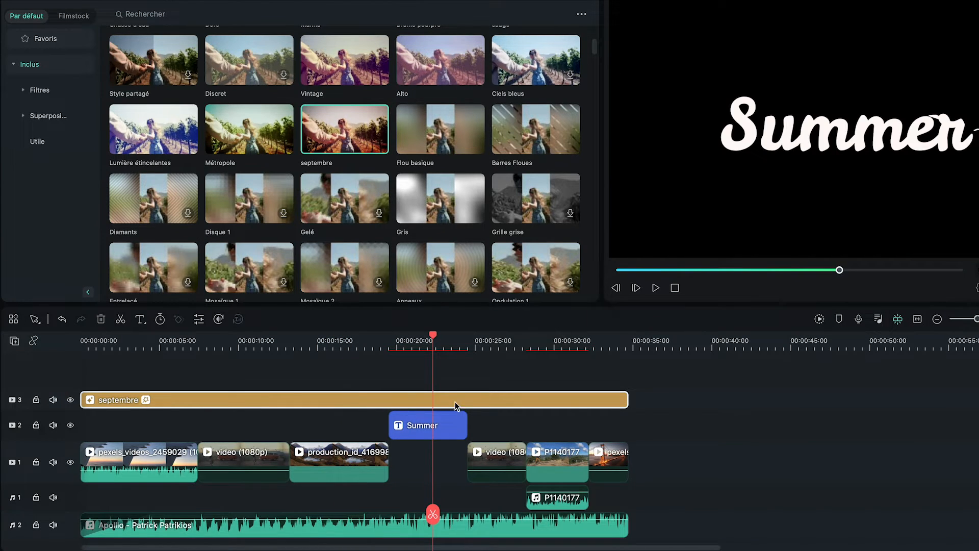
Try moving the Summer title above the septembre effect's track and undo the move
{"action": "left_click_drag", "start_coordinate": [432, 433], "coordinate": [434, 379]}
{"action": "key", "text": "ctrl+z"}
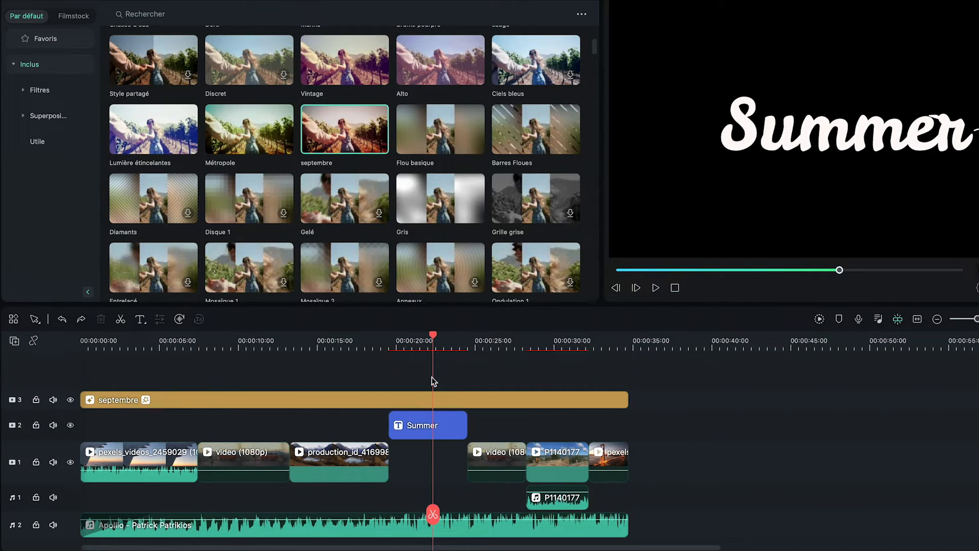
Split the septembre effect over the Summer title and trim both parts to the title's edges, starting the second at 00:00:24:33
{"action": "left_click", "coordinate": [418, 399]}
{"action": "left_click", "coordinate": [433, 514]}
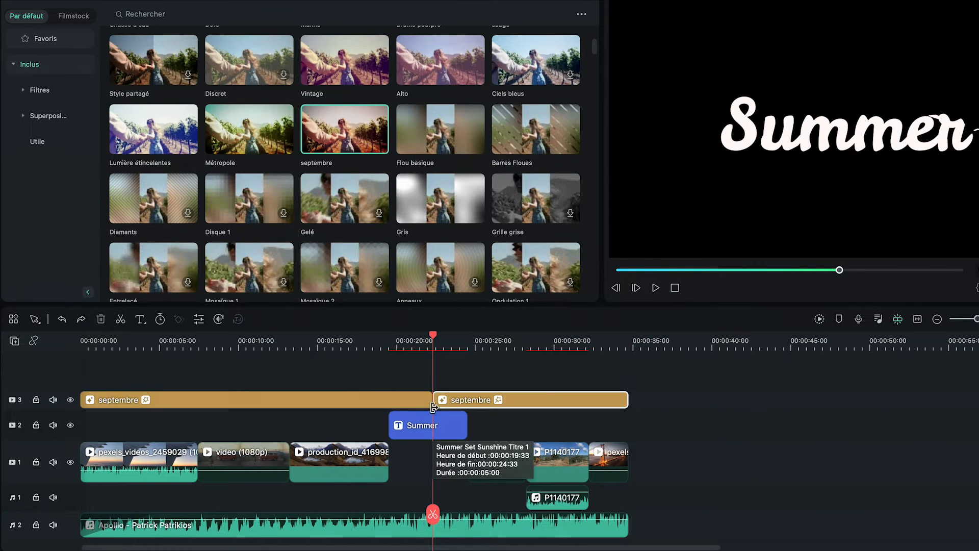
{"action": "left_click_drag", "start_coordinate": [432, 400], "coordinate": [466, 399]}
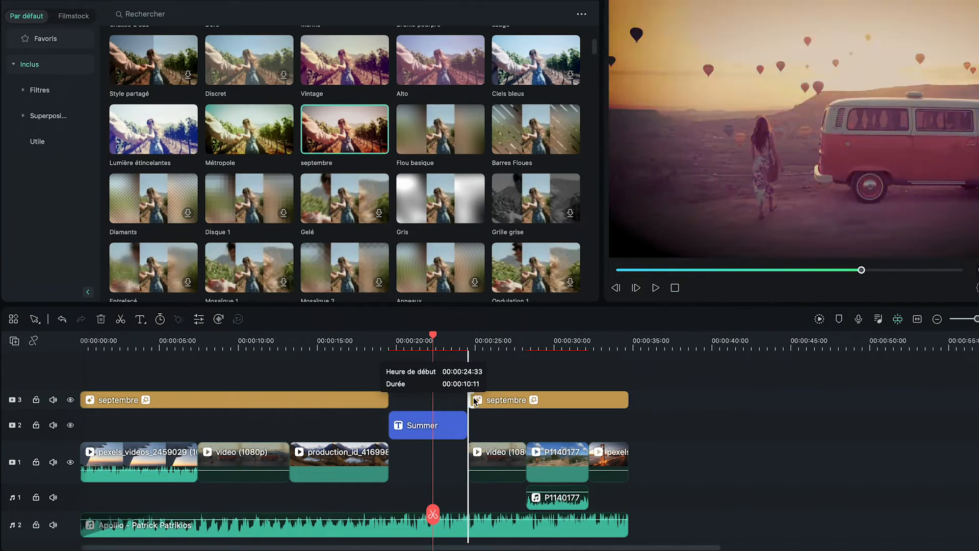